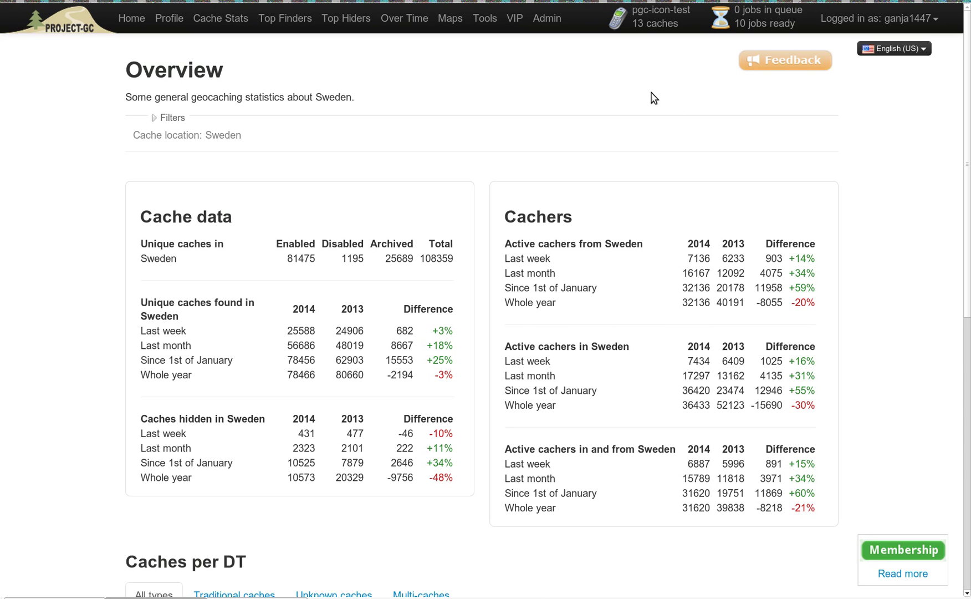
Open Map Compare and filter for the Silverskogen caches in Östergötland found by both cachers.
left_click(451, 18)
left_click(488, 78)
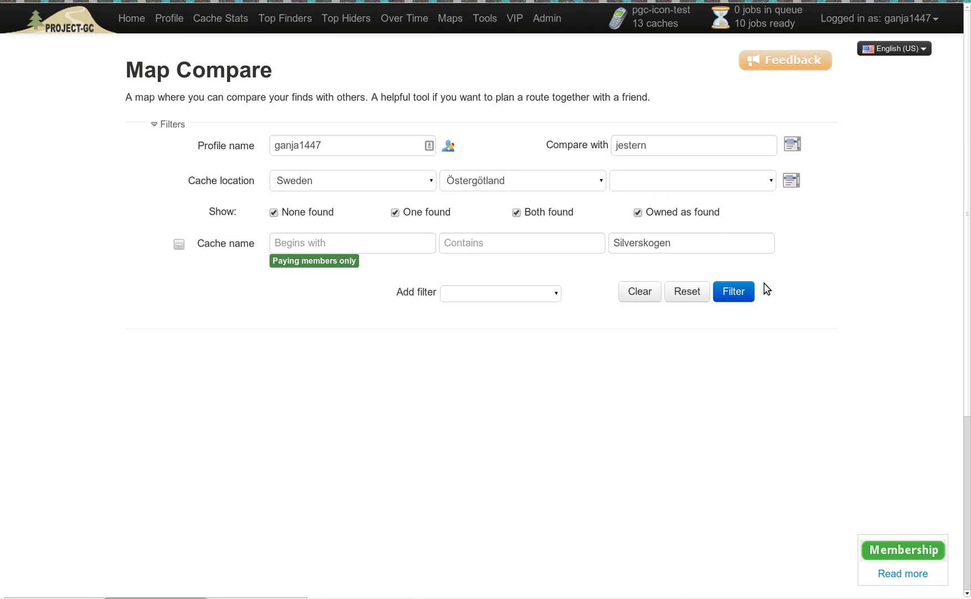
left_click(750, 298)
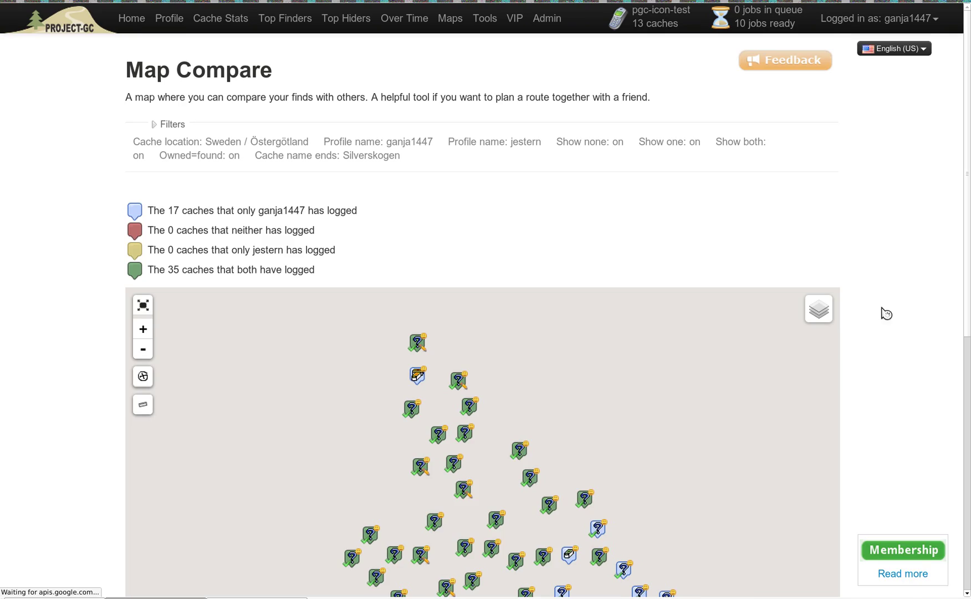
scroll(883, 314, "down", 1)
Switch the comparison map to Google Satellite and zoom out to fit the cache cluster.
mouse_move(817, 283)
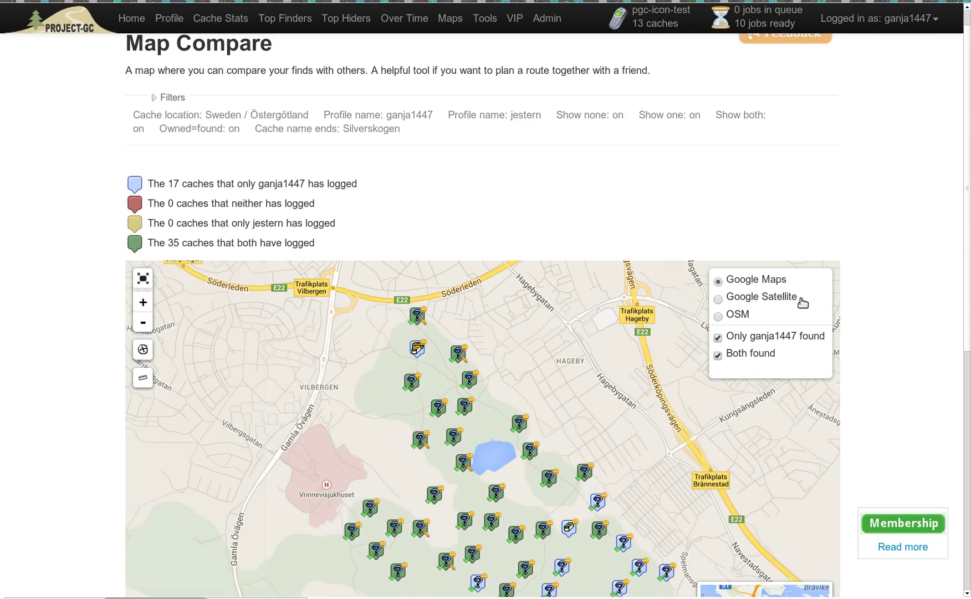
left_click(801, 302)
scroll(804, 304, "down", 4)
scroll(832, 306, "down", 1)
key("ctrl+minus")
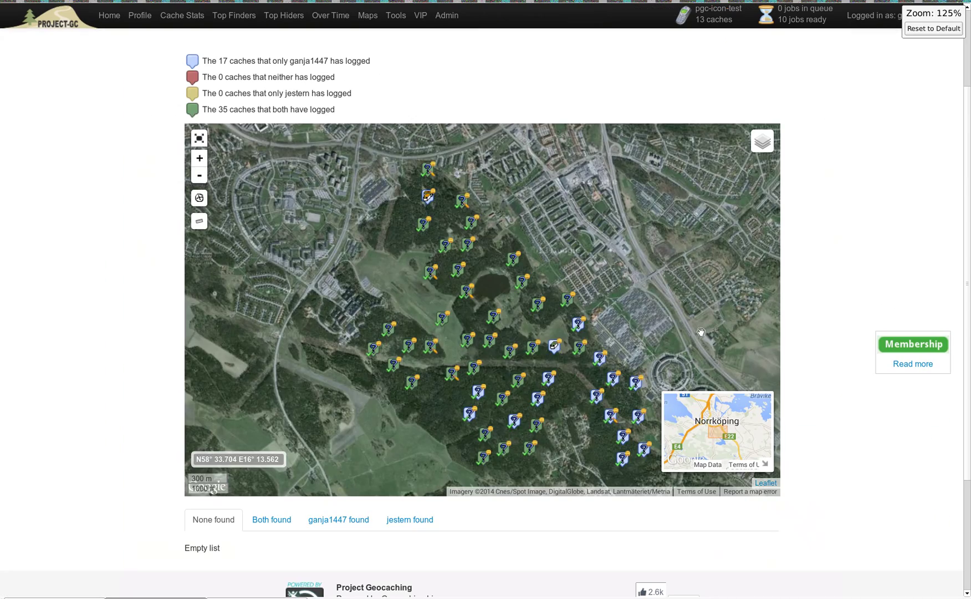
key("ctrl+plus")
scroll(857, 336, "down", 2)
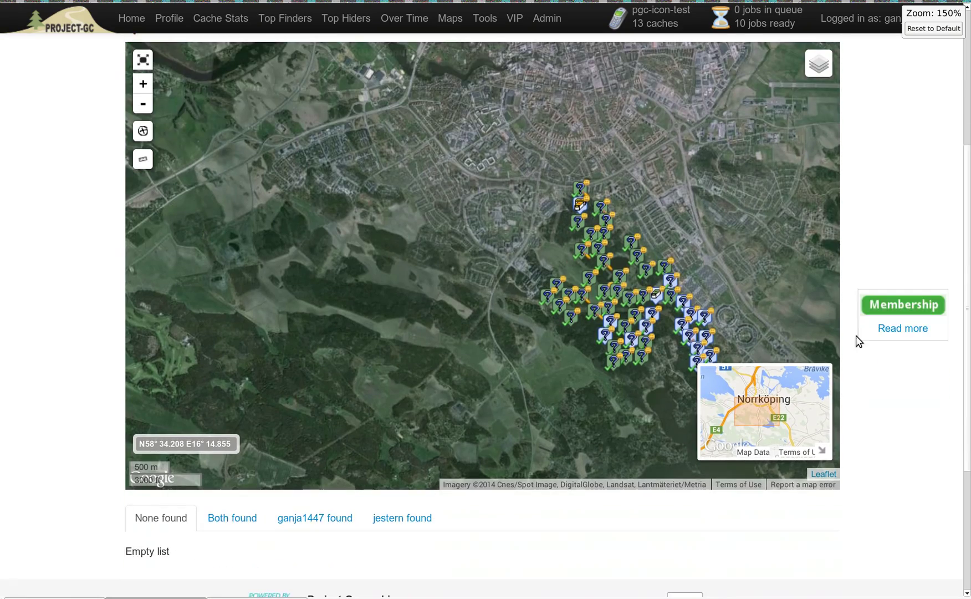
scroll(861, 337, "up", 1)
scroll(861, 337, "up", 1)
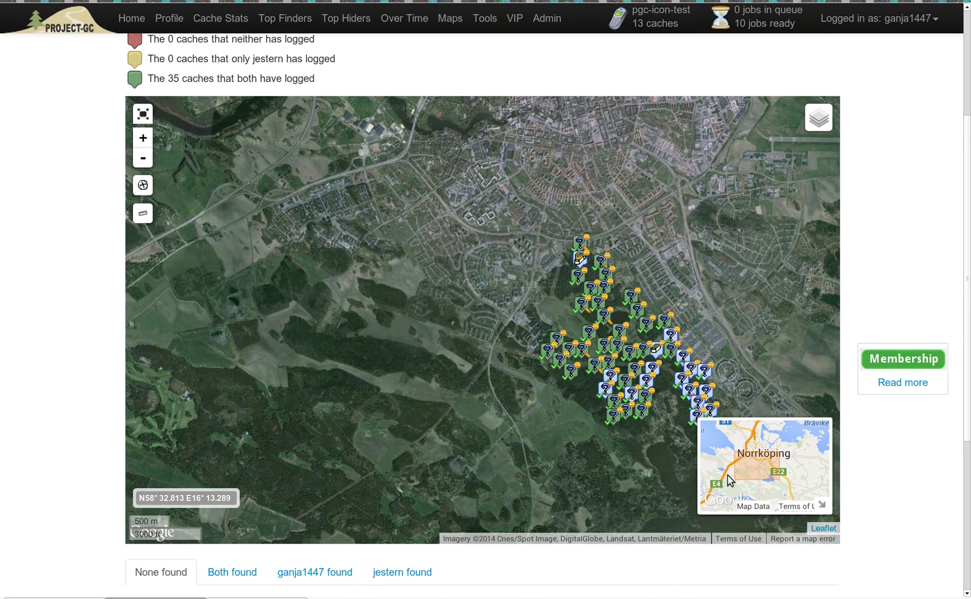
Collapse the Norrköping overview minimap and pan the satellite map slightly up and left.
left_click(823, 505)
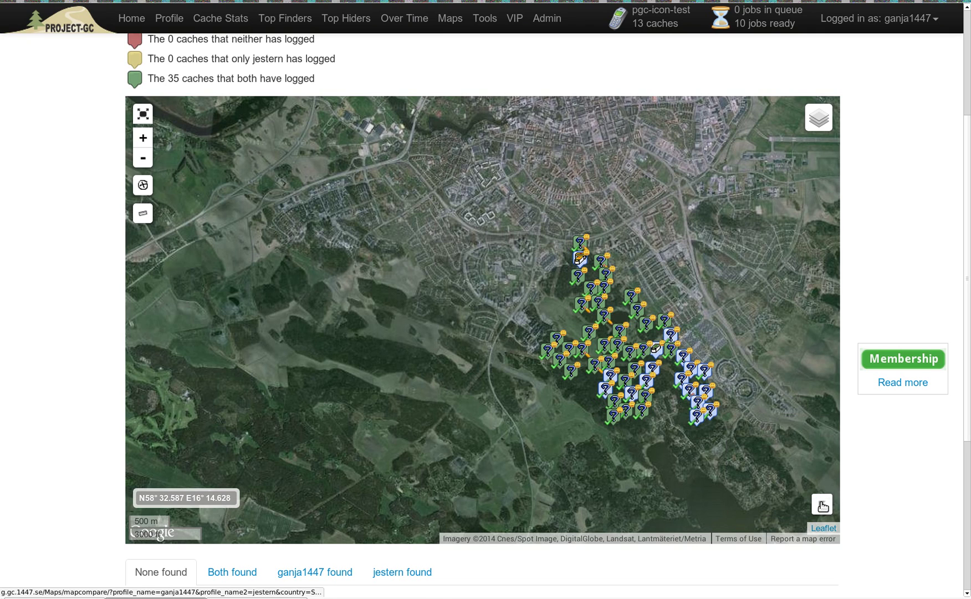
left_click(823, 506)
left_click(823, 506)
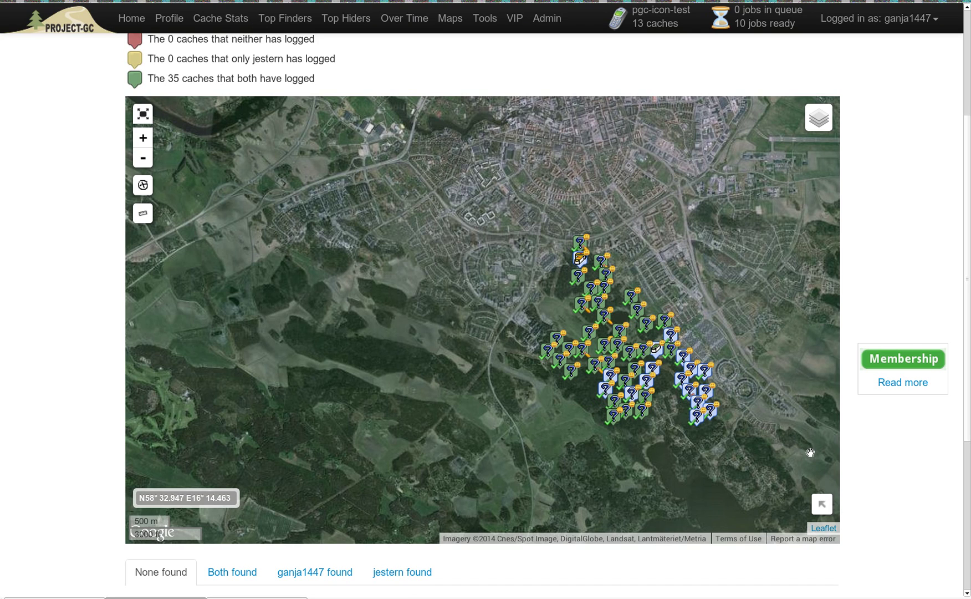
left_click_drag(804, 446, 796, 432)
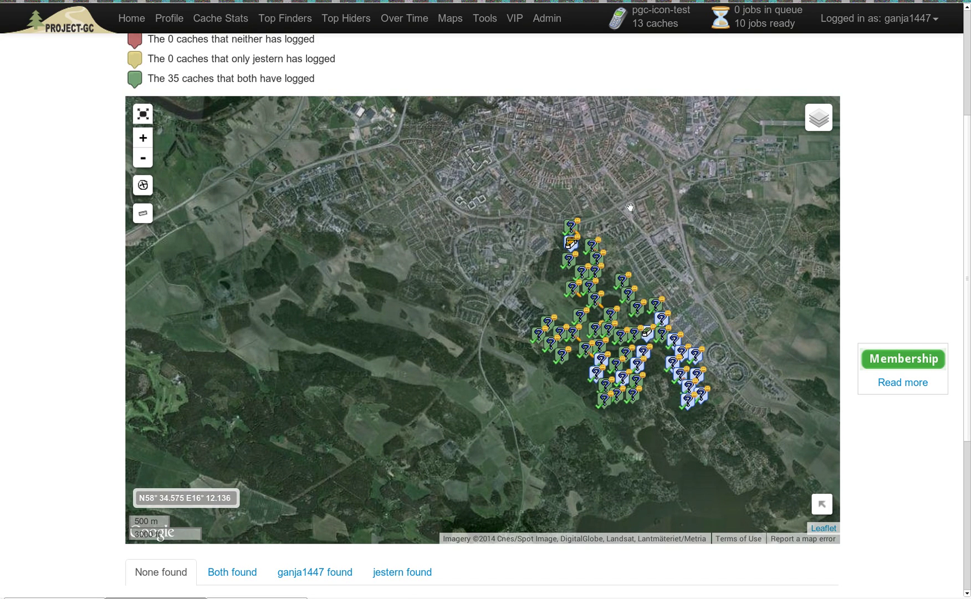
left_click_drag(685, 235, 672, 217)
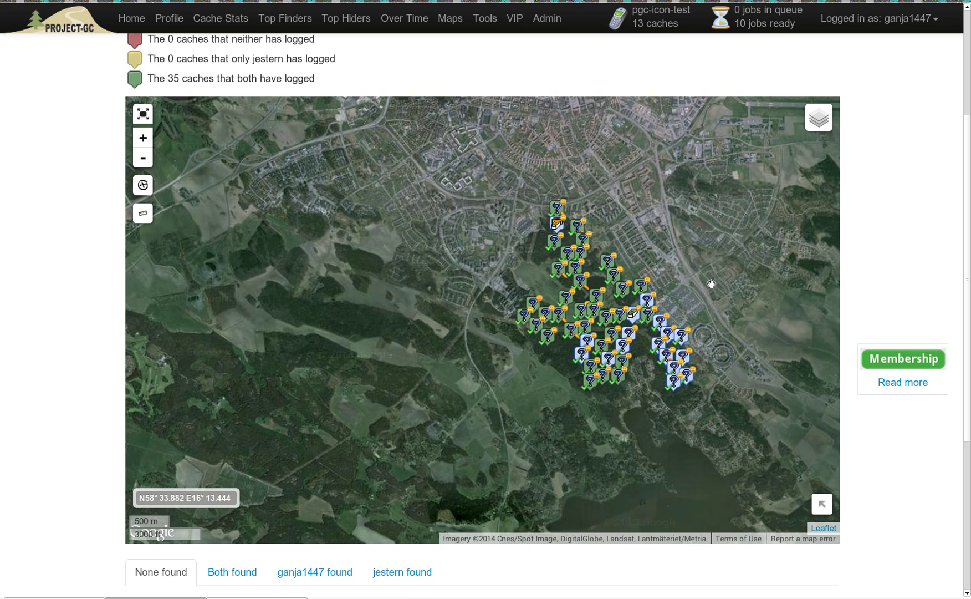
scroll(611, 214, "up", 1)
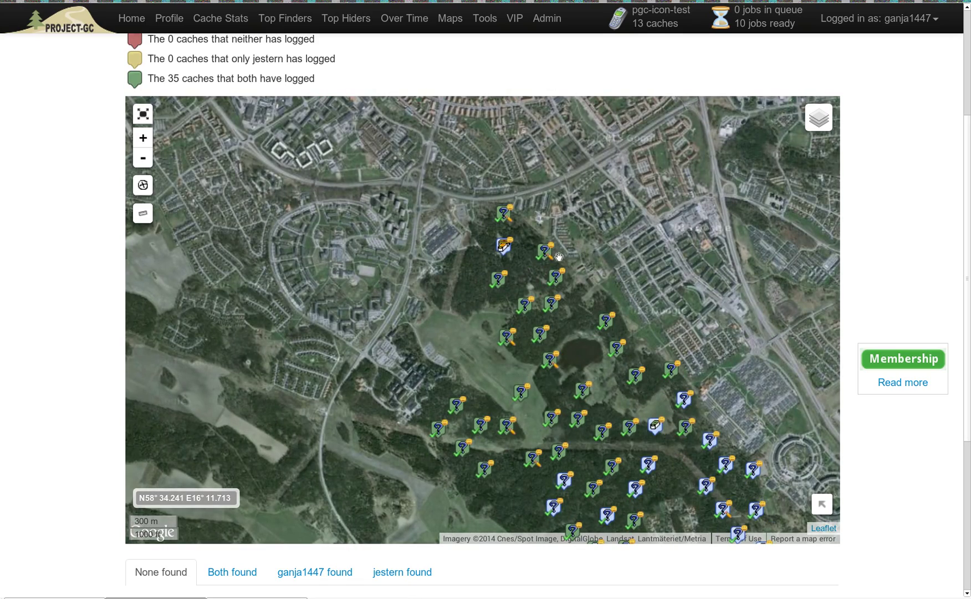
scroll(664, 254, "down", 1)
left_click_drag(737, 321, 731, 325)
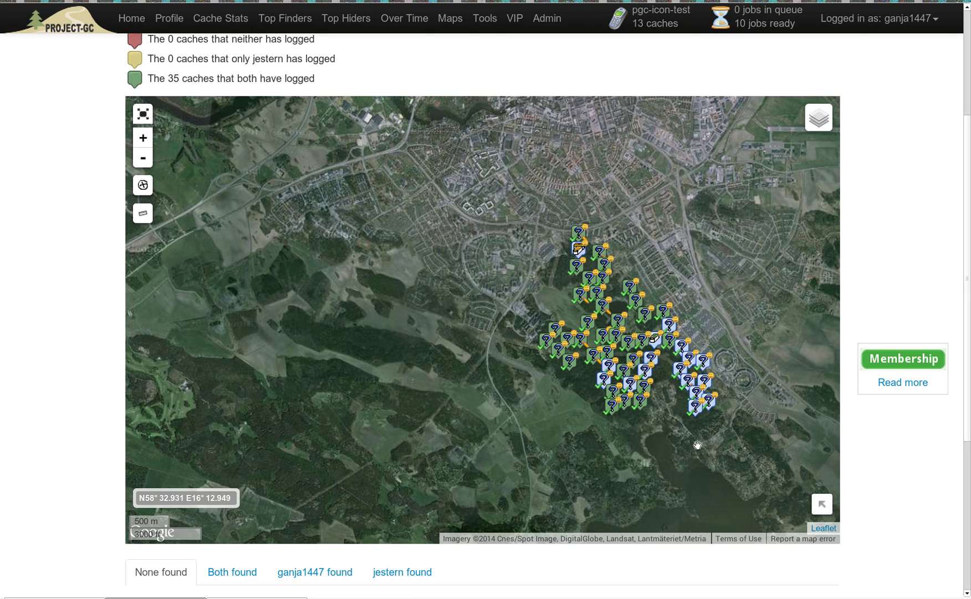
left_click_drag(761, 359, 757, 362)
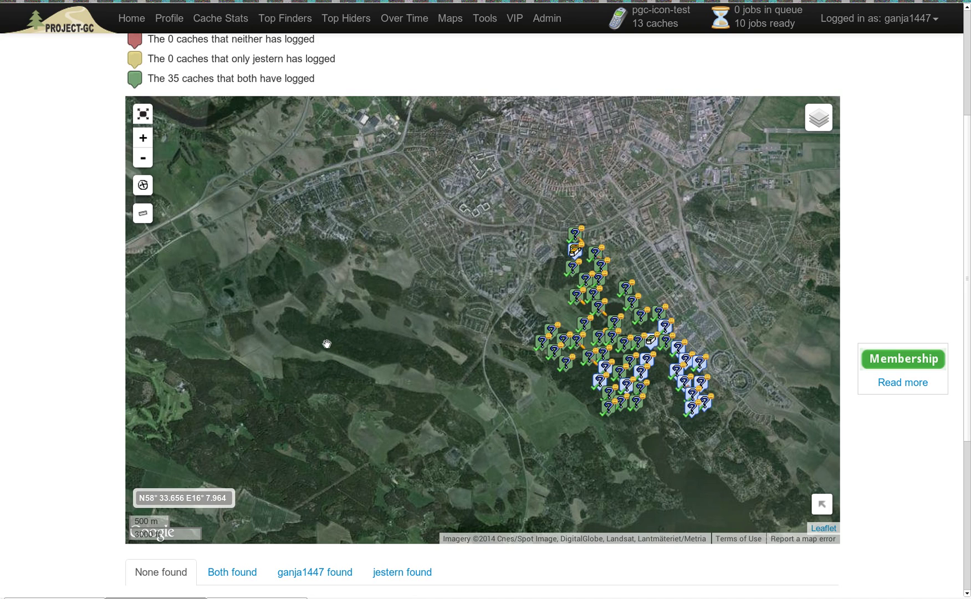
left_click_drag(358, 316, 342, 321)
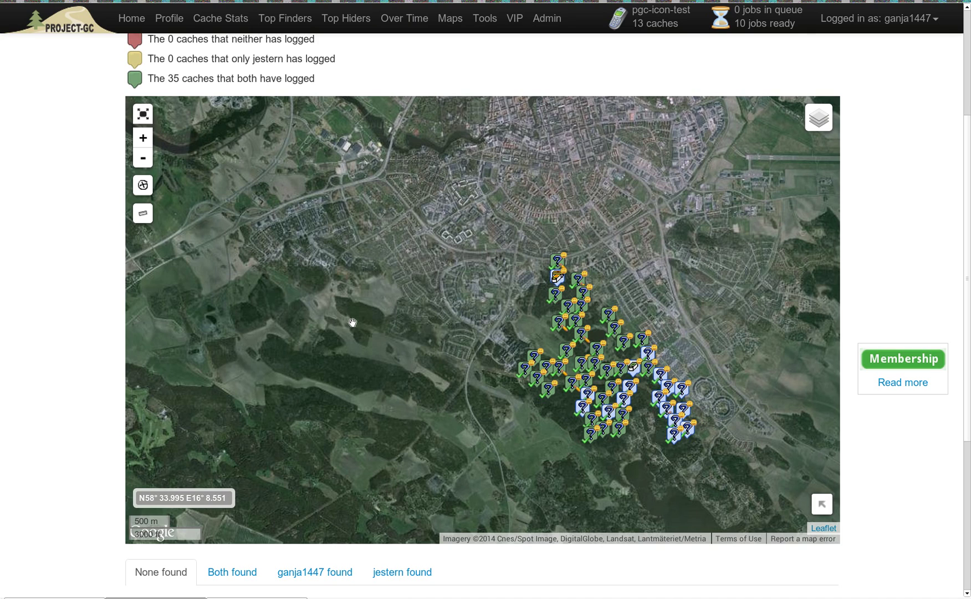
Measure a closed six-point outline around the Silverskogen cache cluster, totalling 8.78 km.
left_click(143, 217)
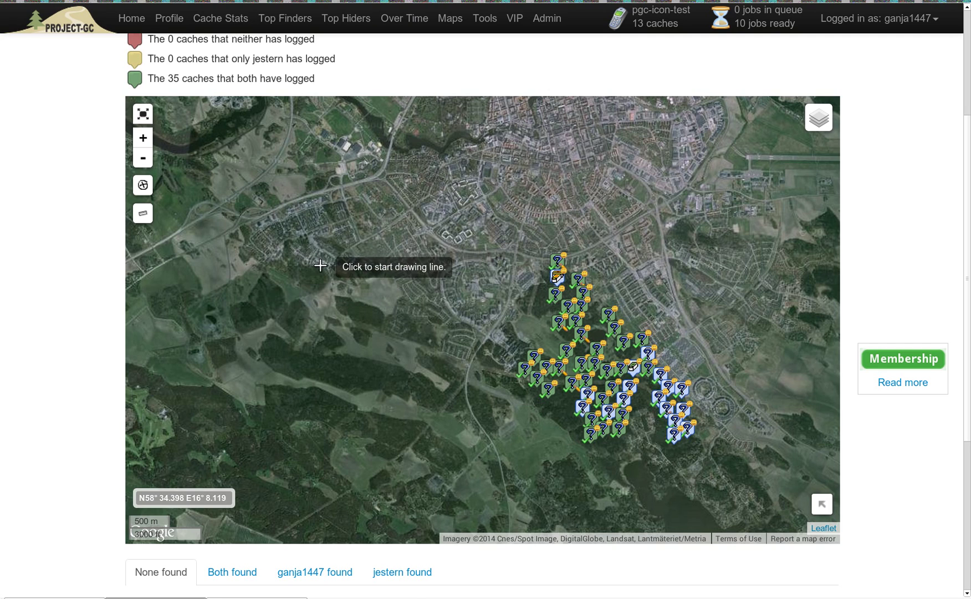
left_click(543, 258)
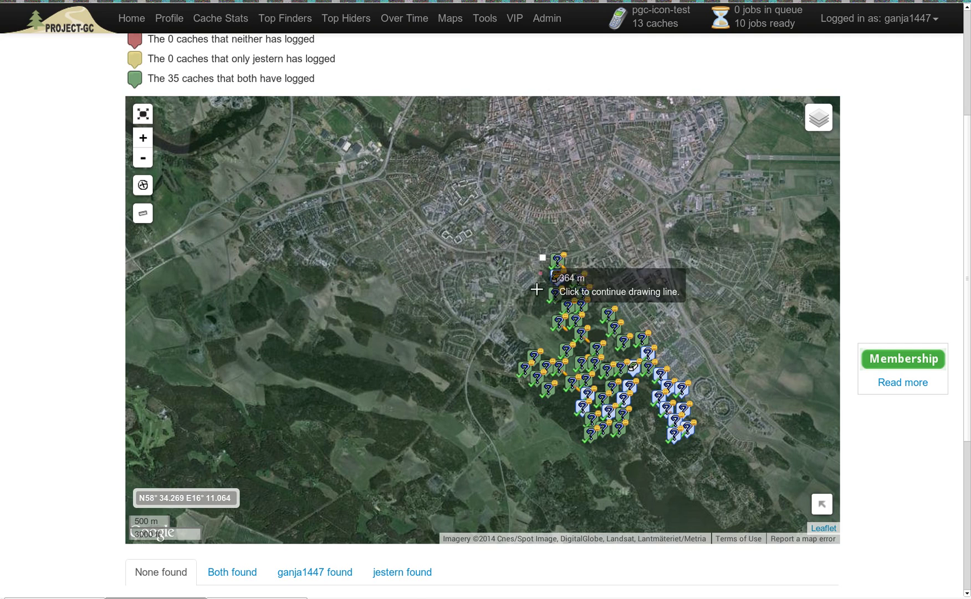
left_click(542, 343)
left_click(502, 375)
left_click(592, 458)
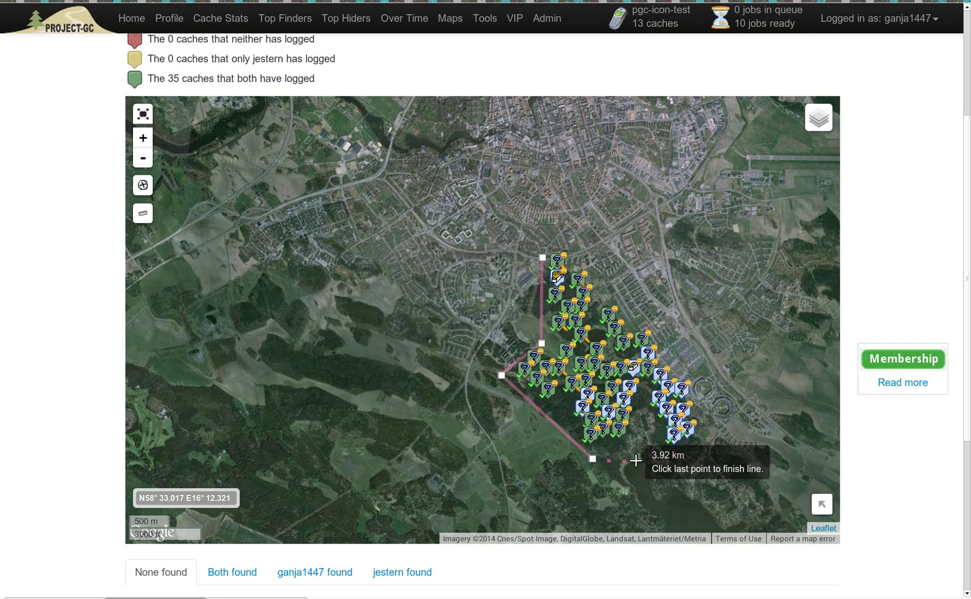
left_click(708, 453)
left_click(699, 376)
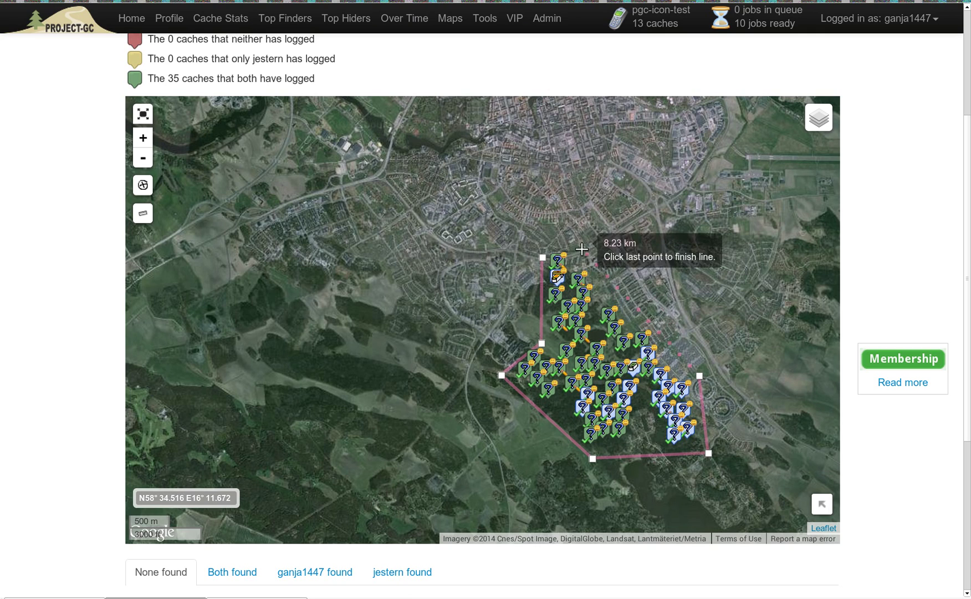
double_click(542, 250)
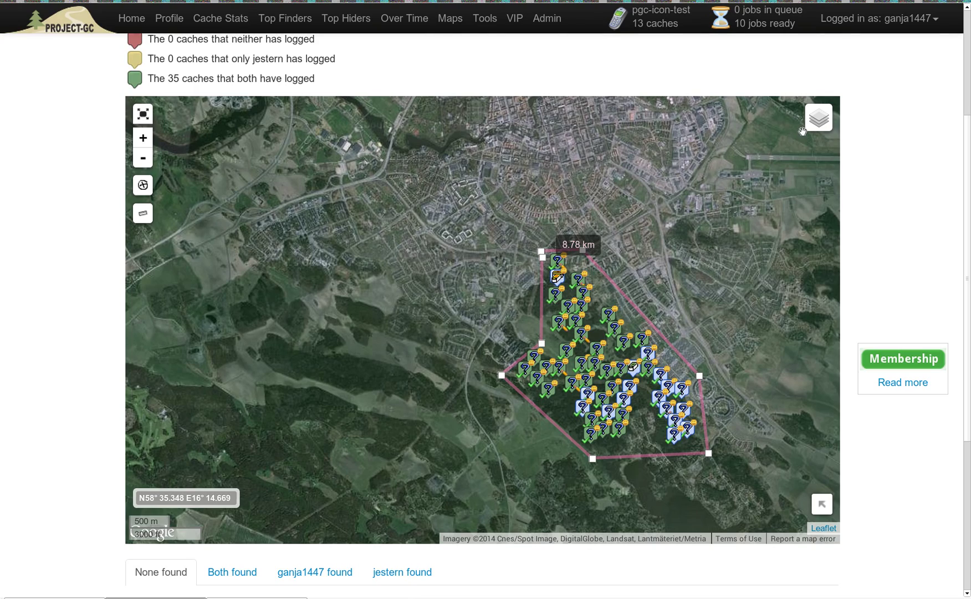
mouse_move(811, 129)
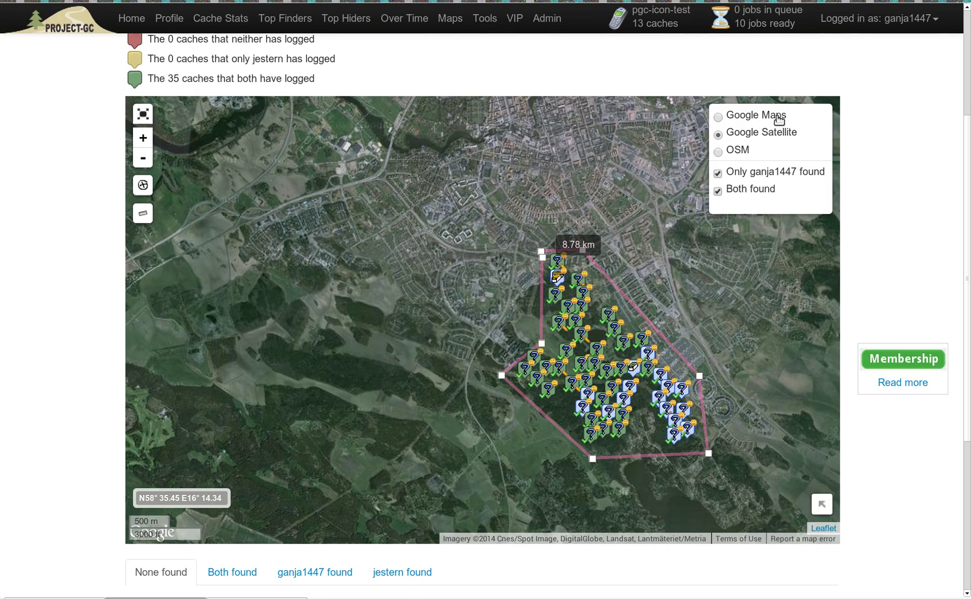
left_click(739, 150)
left_click(756, 117)
left_click(753, 133)
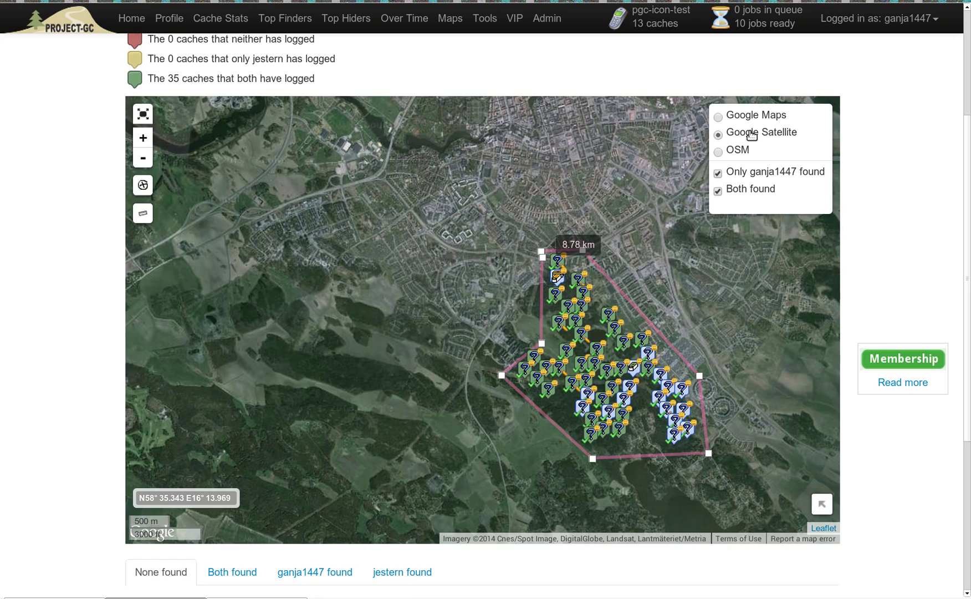
left_click(743, 152)
left_click(756, 117)
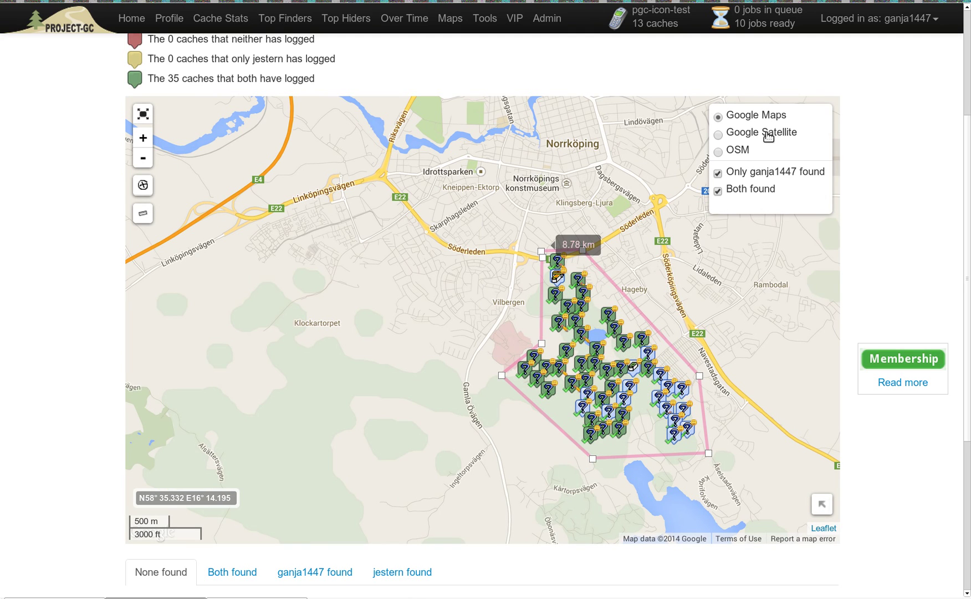
left_click(768, 136)
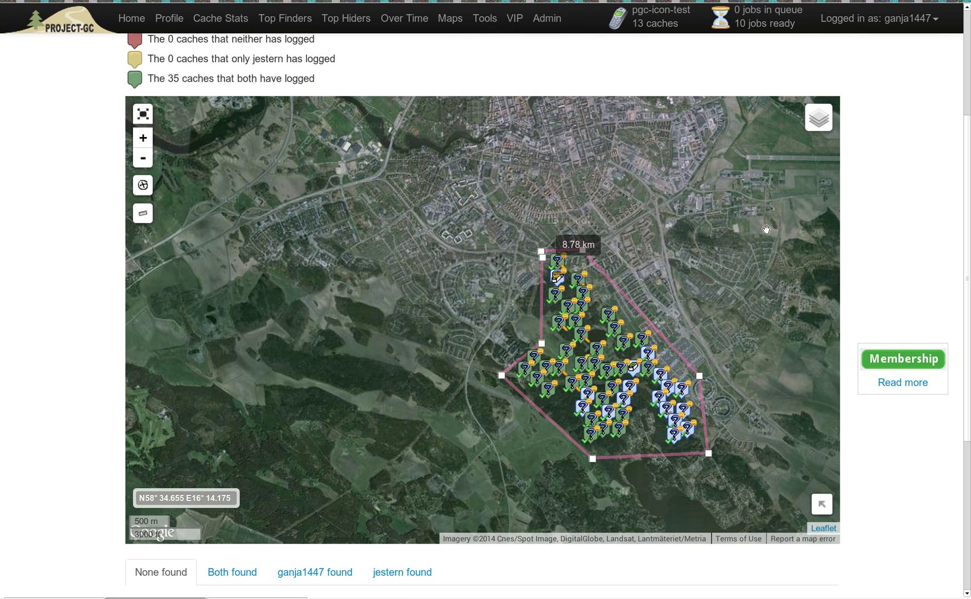
Toggle the Only found and Both found overlays, leaving both shown, and expand the filter options.
mouse_move(813, 124)
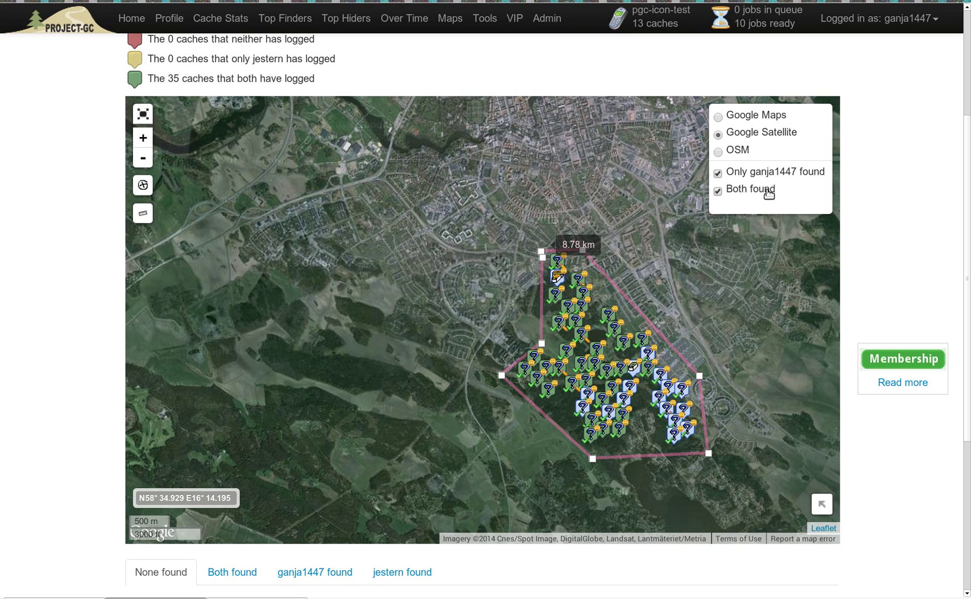
left_click(772, 174)
left_click(773, 175)
left_click(772, 174)
left_click(772, 174)
left_click(763, 192)
left_click(764, 193)
left_click(764, 193)
left_click(762, 192)
left_click(767, 174)
left_click(766, 177)
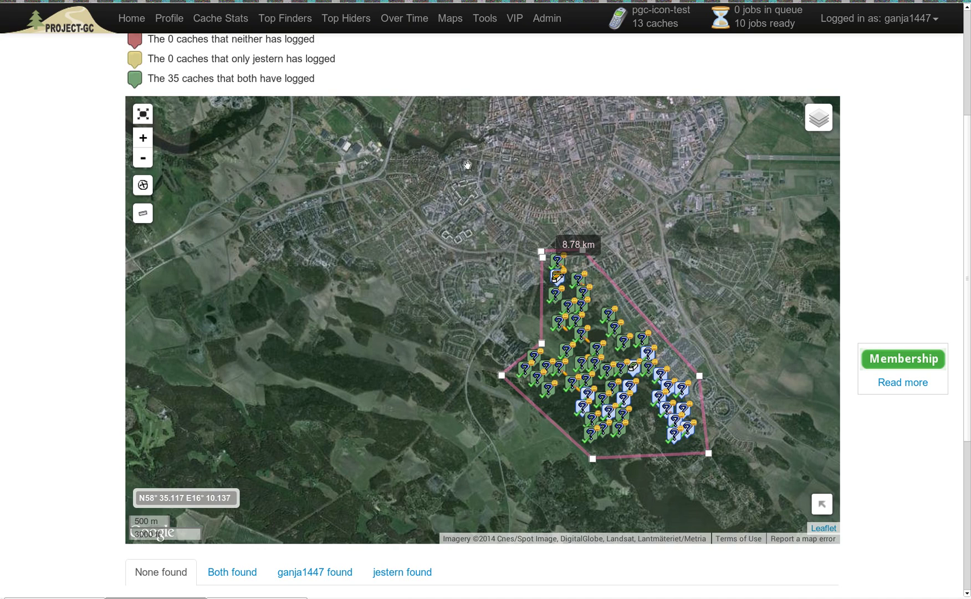
mouse_move(142, 185)
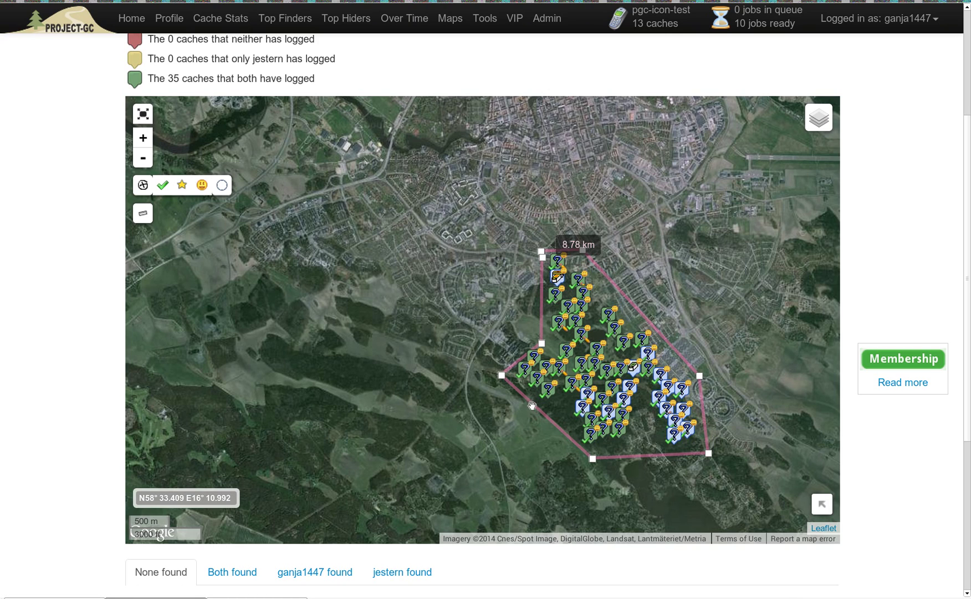
Turn the Corrected Coordinates filter off so the caches regroup inside the 8.78 km outline.
left_click(164, 185)
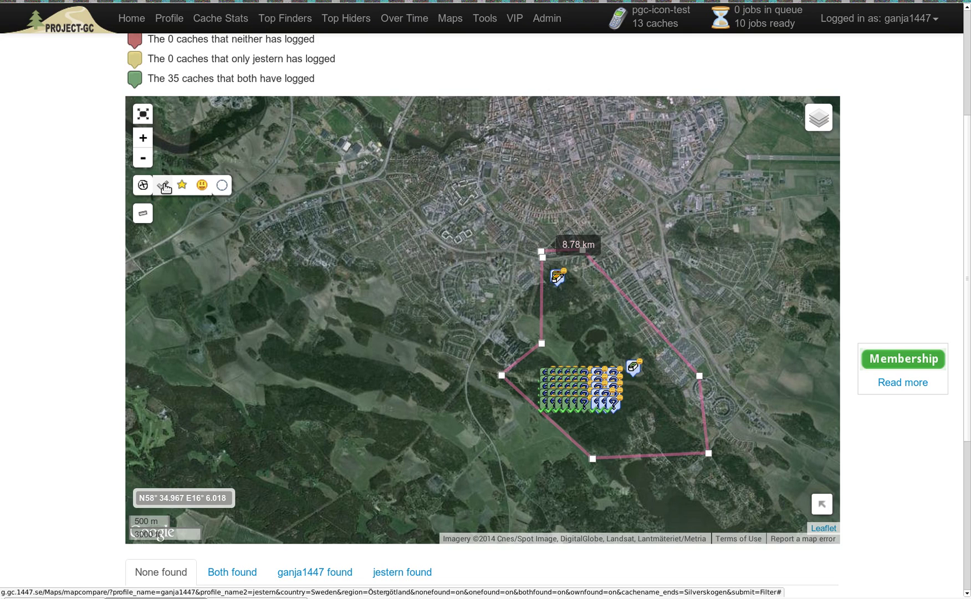
left_click(164, 186)
left_click(164, 185)
left_click(163, 186)
left_click(164, 186)
left_click(164, 185)
left_click(164, 186)
left_click(164, 186)
left_click(164, 185)
left_click(164, 185)
left_click(163, 186)
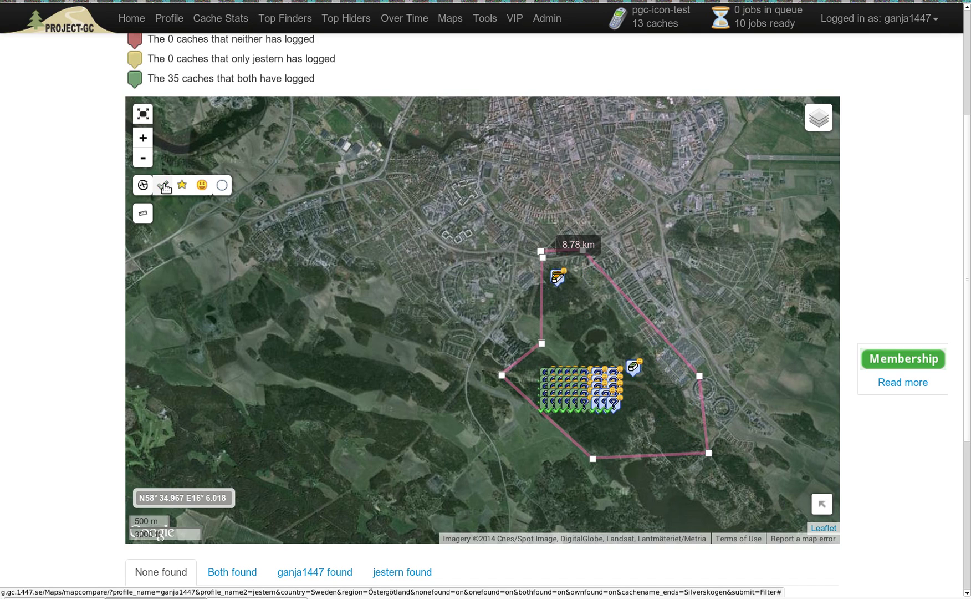